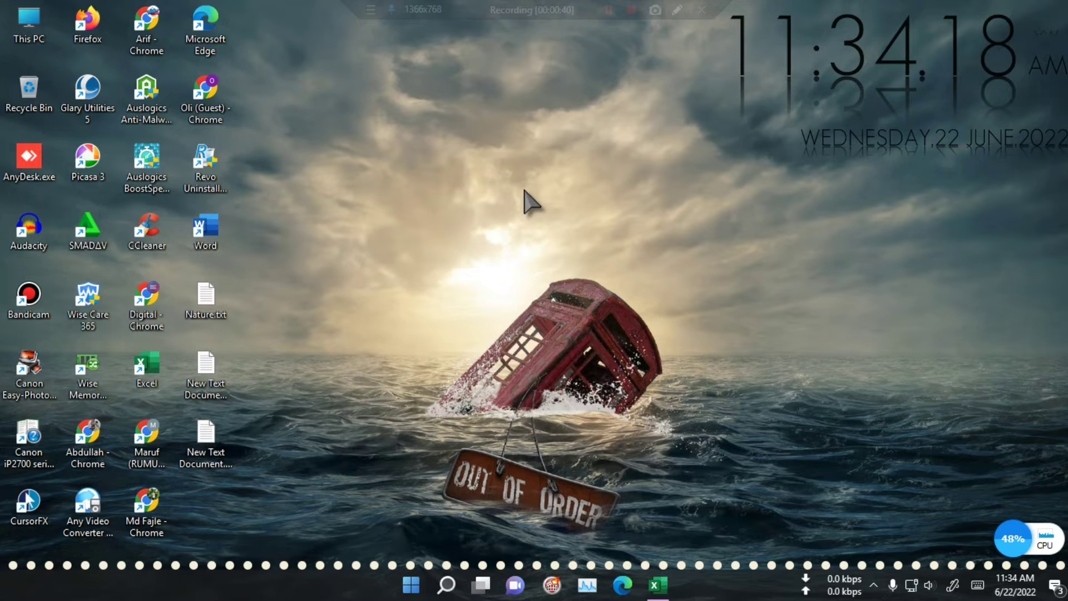
Step: Refresh the desktop and switch to the open Book1 workbook in Excel
right_click(525, 191)
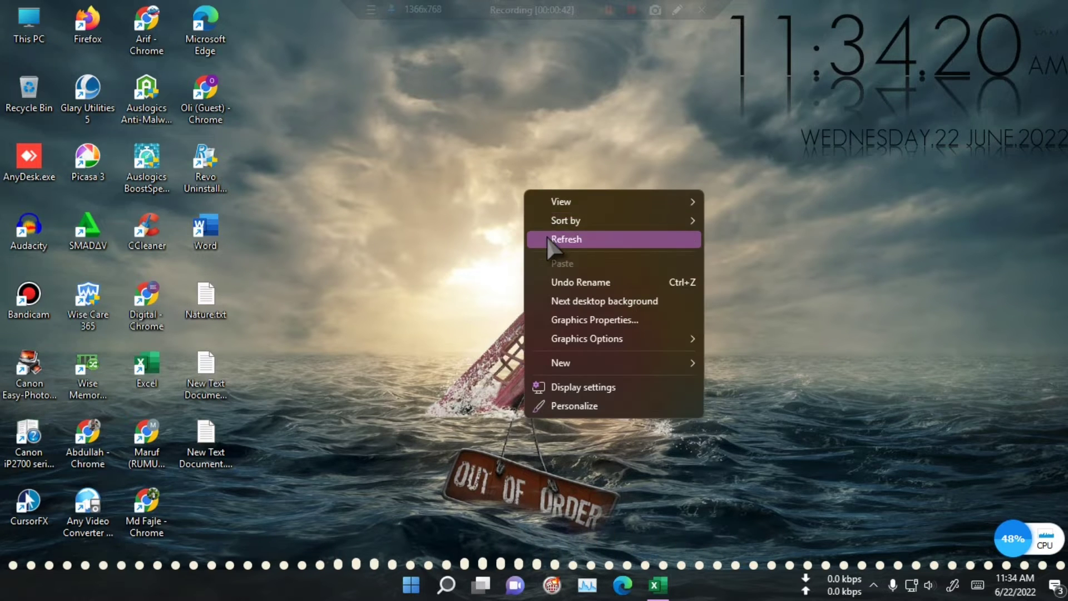
left_click(562, 239)
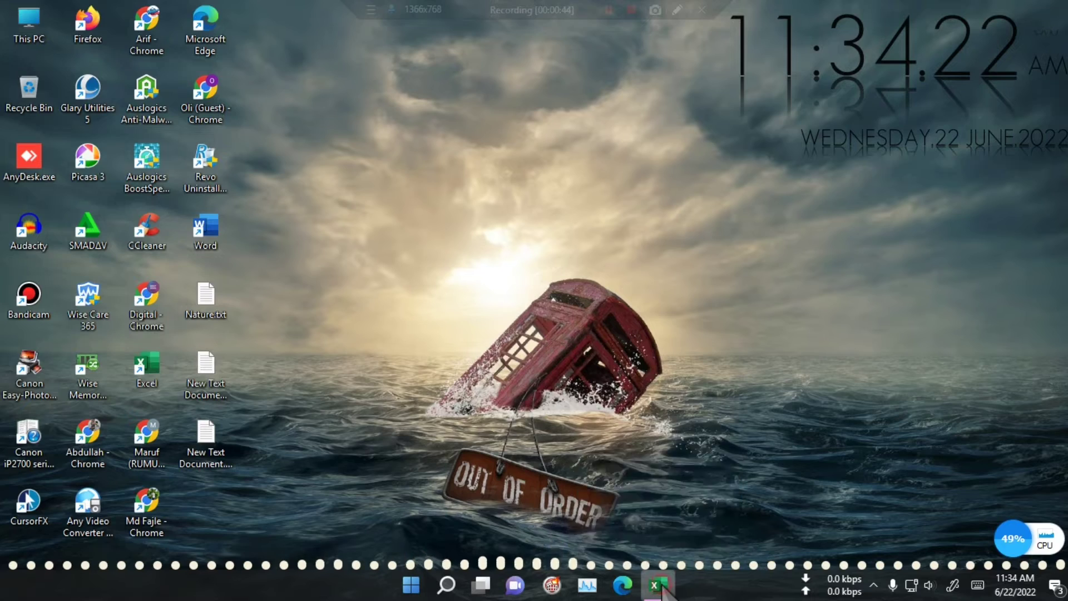
left_click(658, 584)
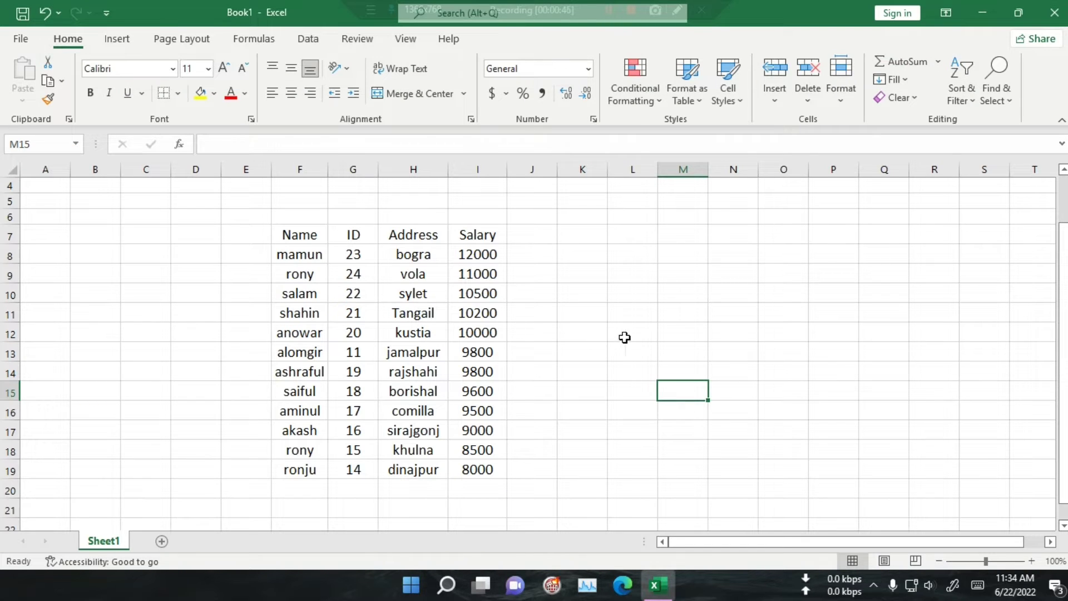
Step: Start an AVERAGEIF formula in cell L12, choosing the function from the autocomplete suggestions
left_click(654, 335)
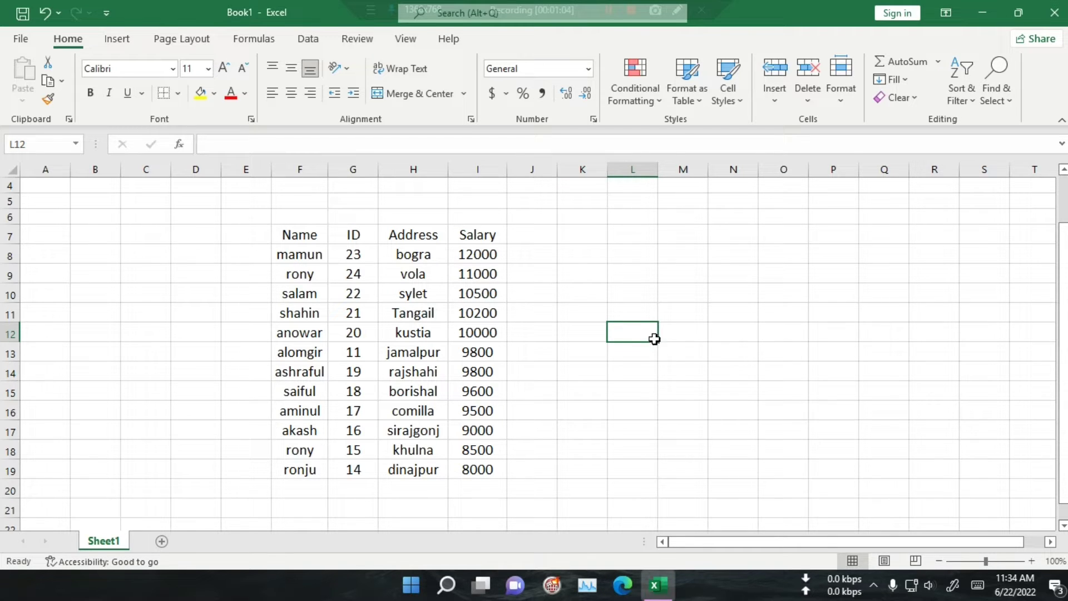
type("=")
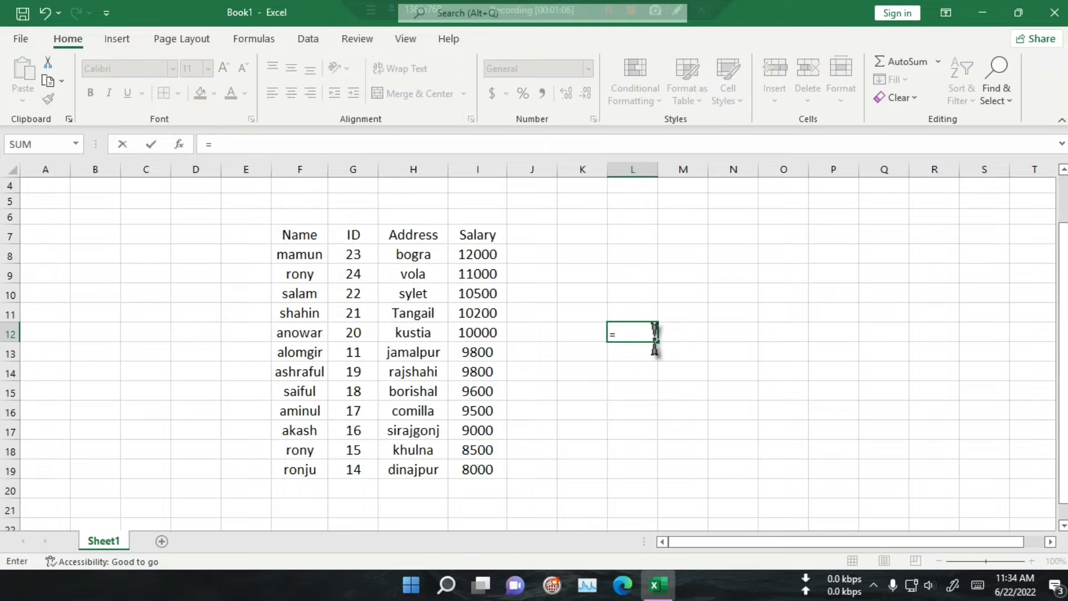
type("aver")
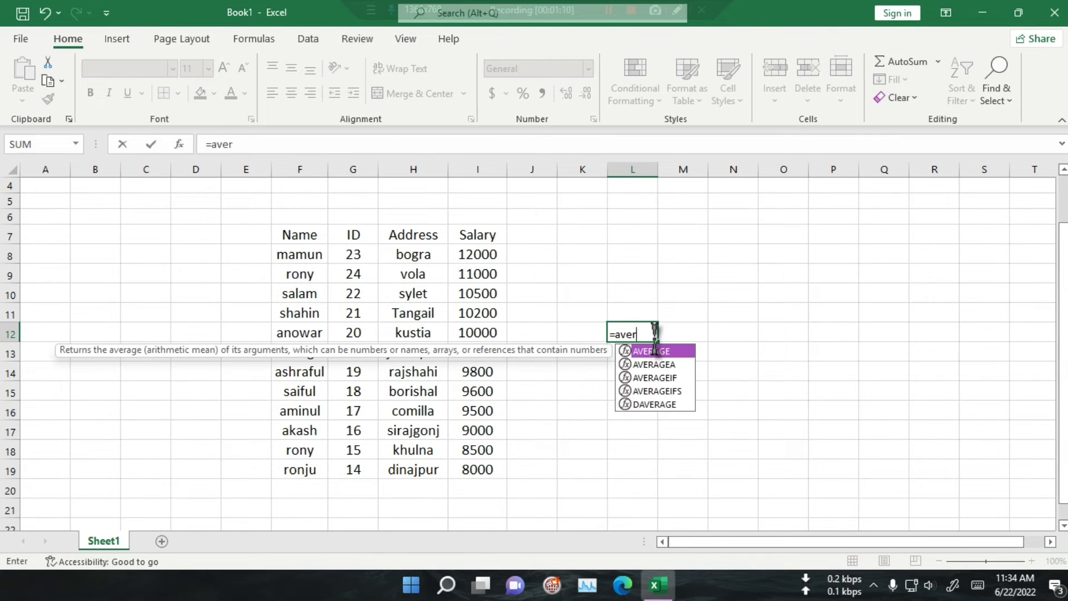
key("Down")
key("Down")
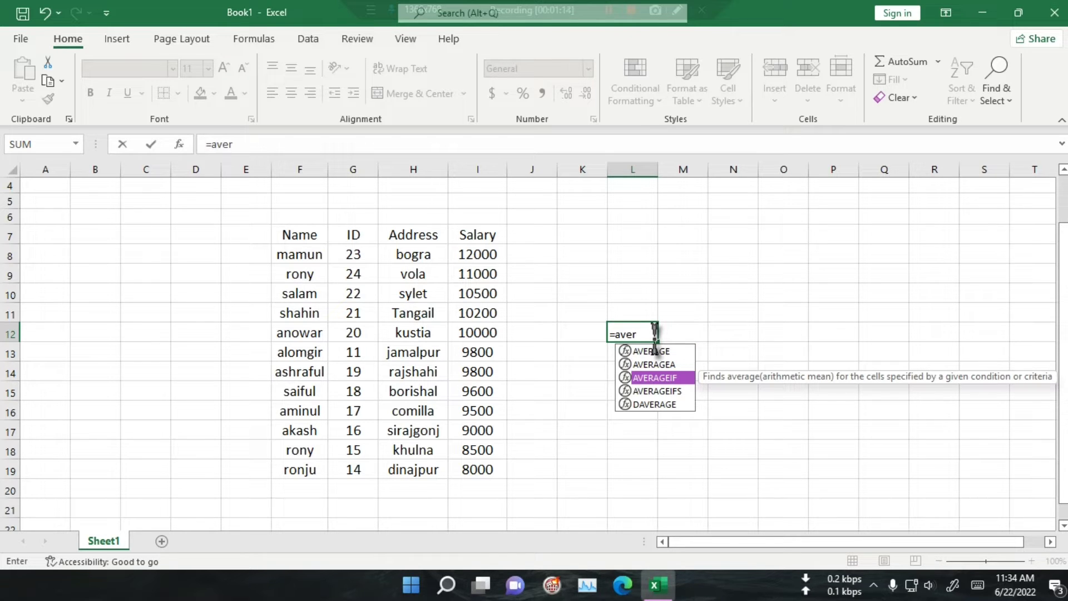
key("Tab")
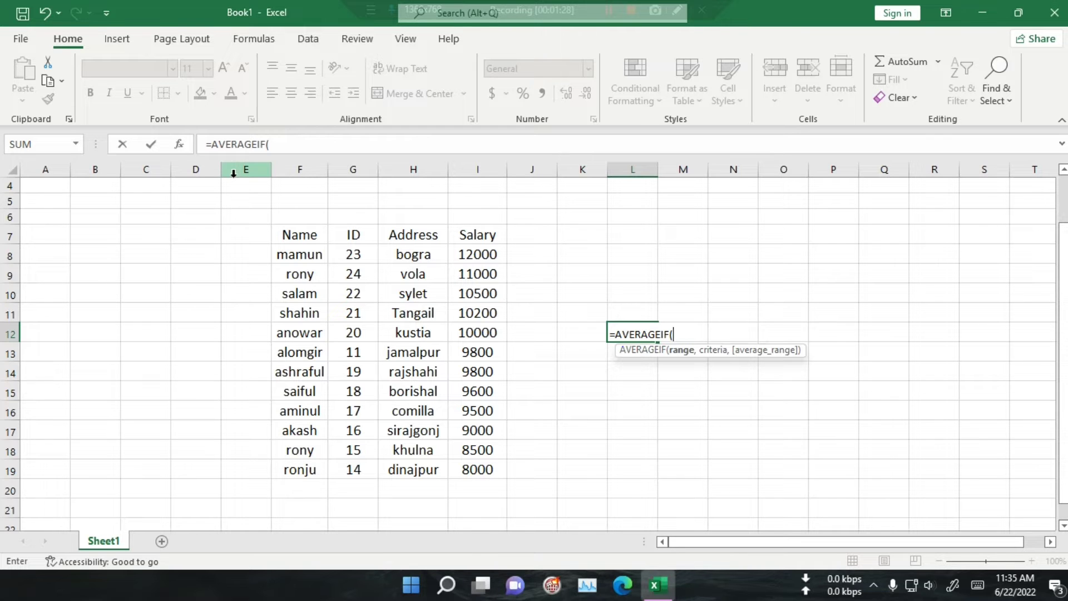
Step: Open the Function Arguments dialog for AVERAGEIF and set Range to the whole table, F7:I19
left_click(178, 144)
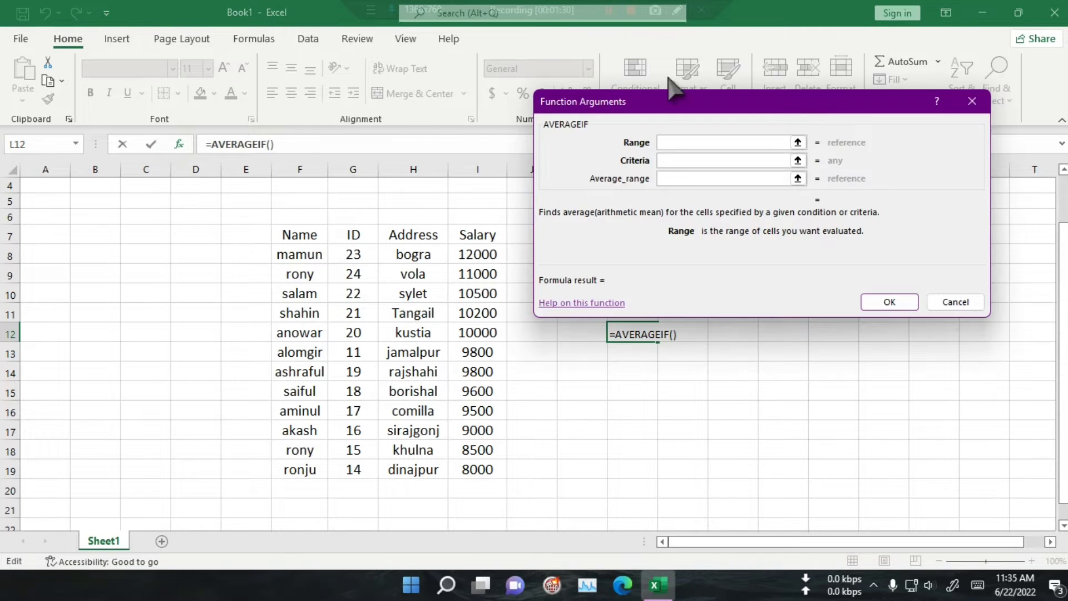
left_click_drag(789, 103, 842, 57)
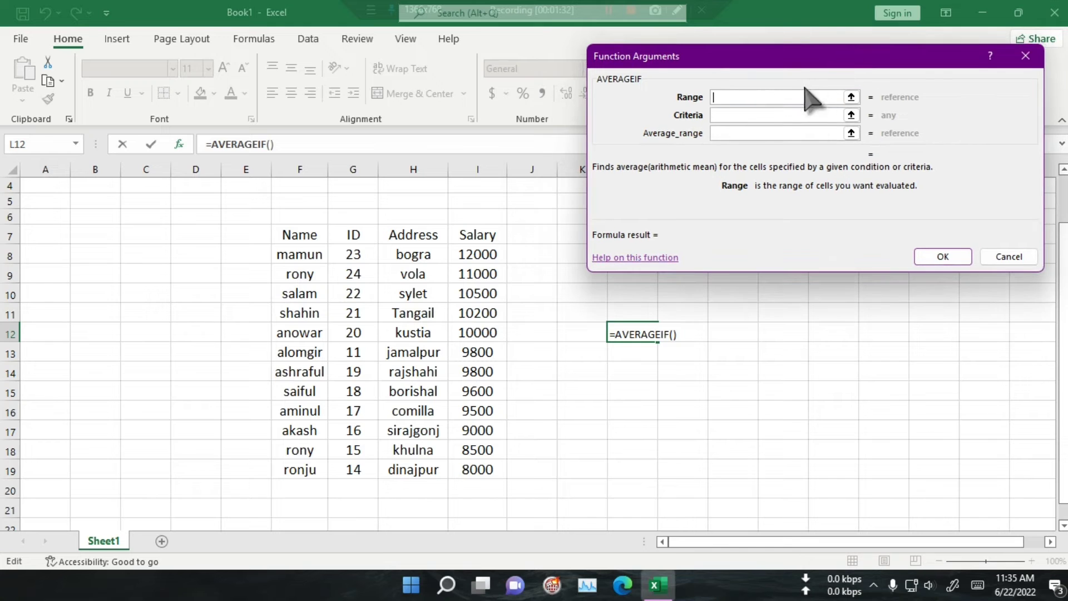
left_click(739, 96)
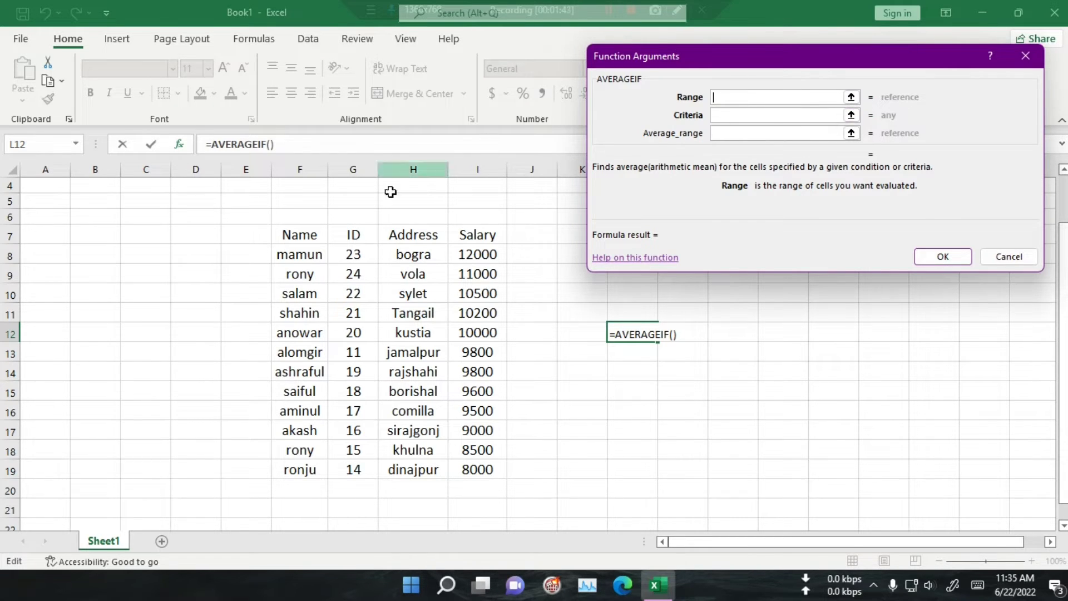
left_click(296, 235)
left_click_drag(296, 235, 487, 473)
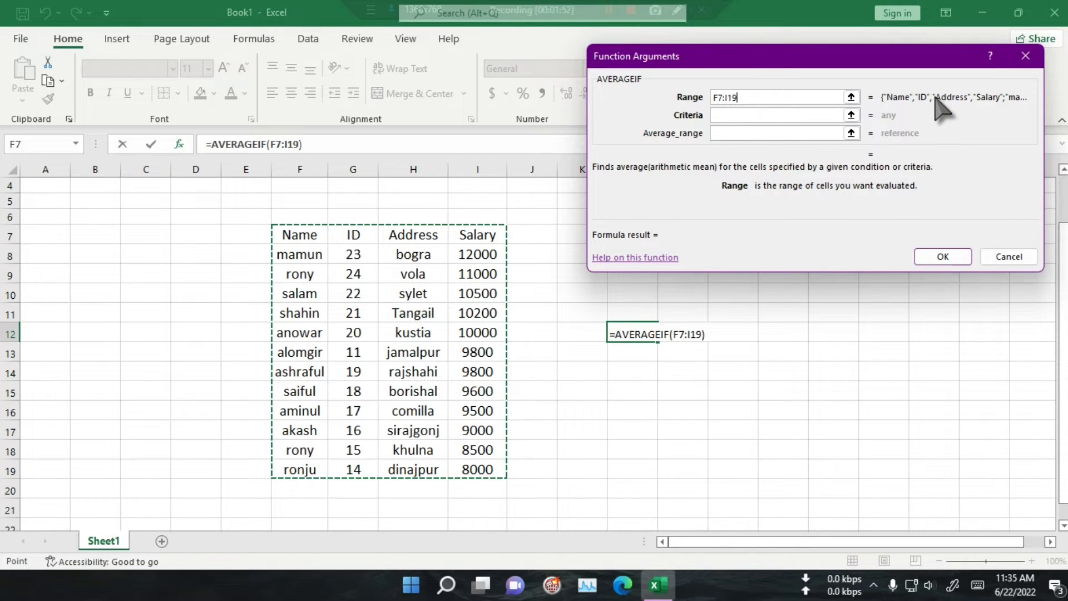
Step: Set Criteria to K12 and Average_range to the Salary column I7:I19, and confirm the AVERAGEIF formula
left_click(817, 115)
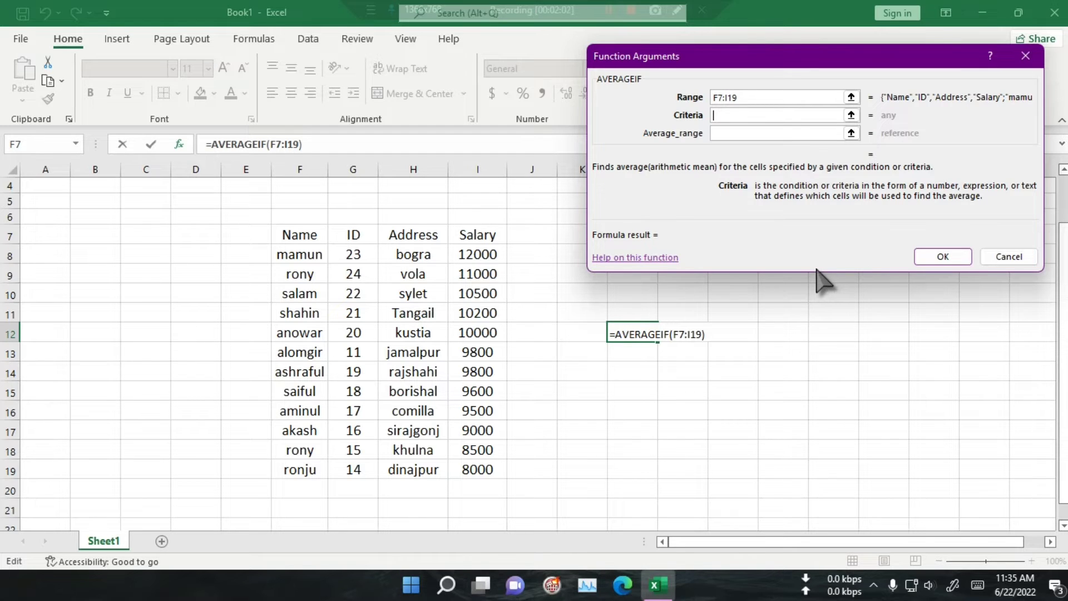
left_click(573, 332)
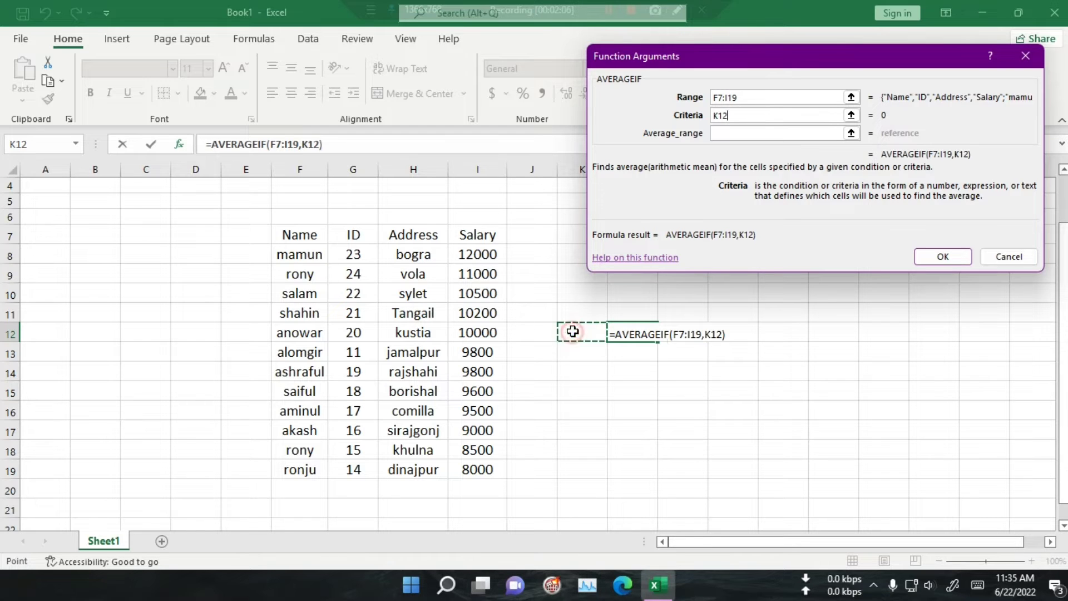
left_click(735, 134)
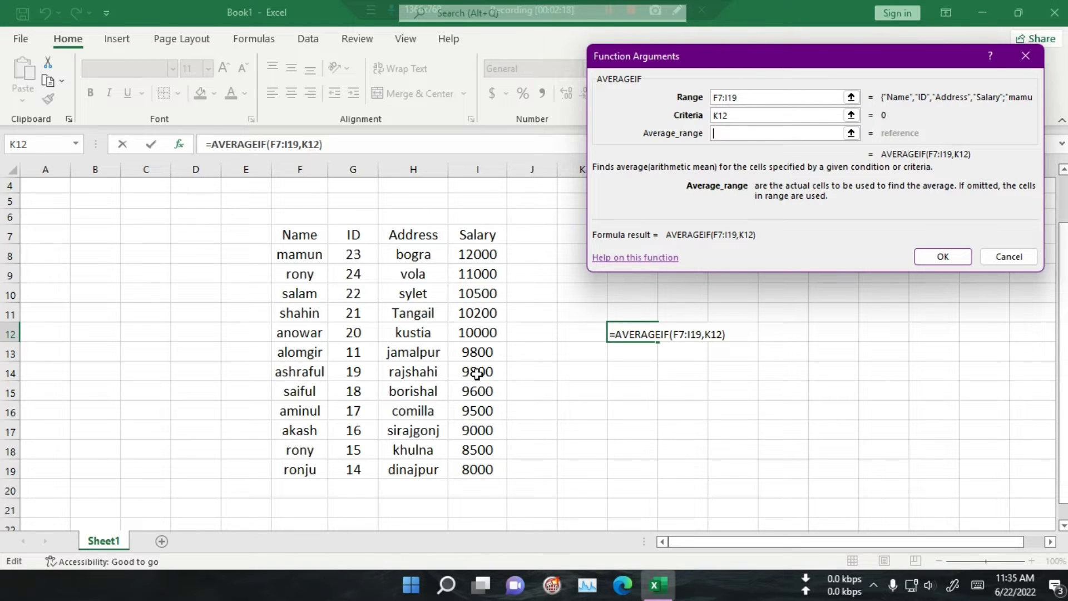
left_click_drag(481, 238, 472, 470)
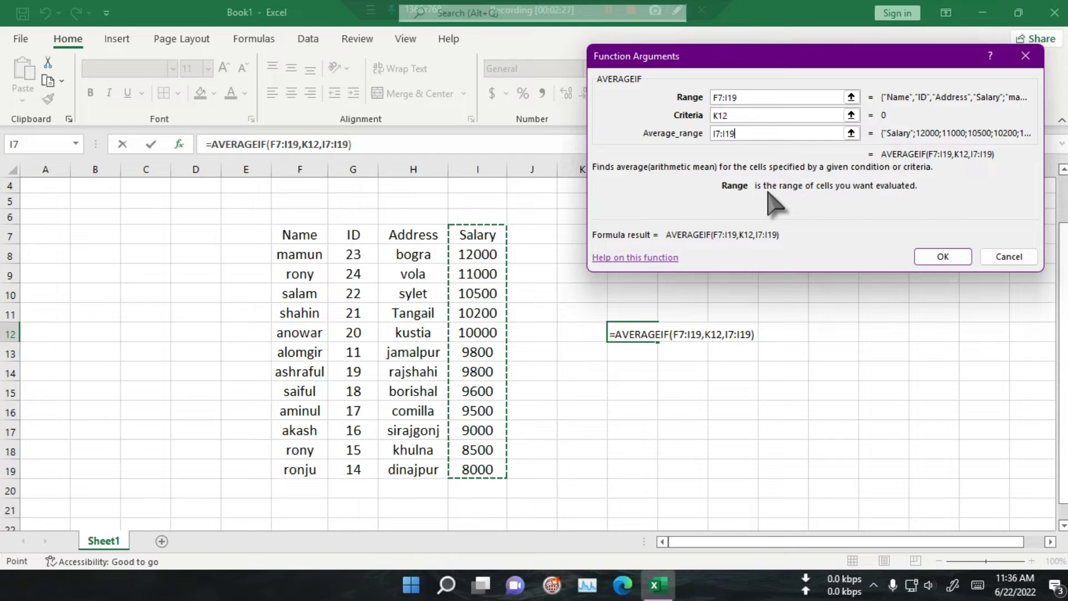
left_click(770, 98)
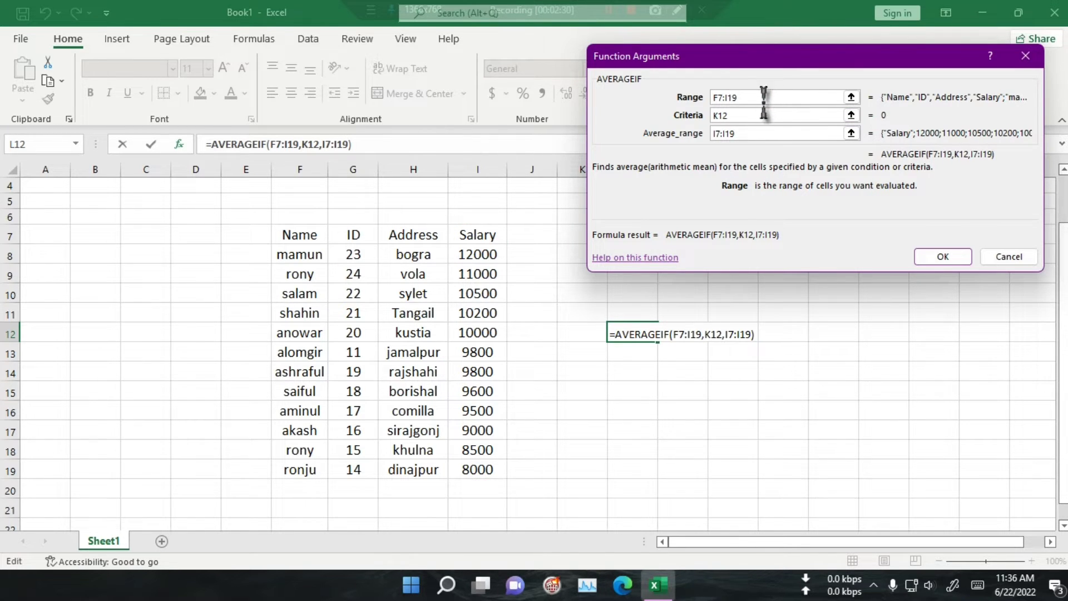
left_click(754, 115)
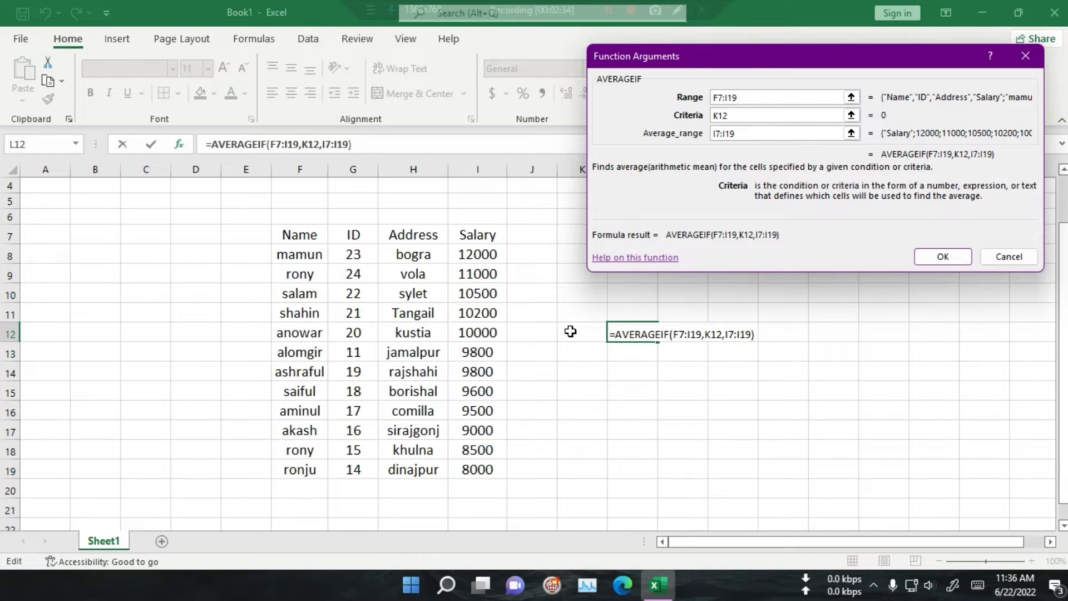
left_click(744, 133)
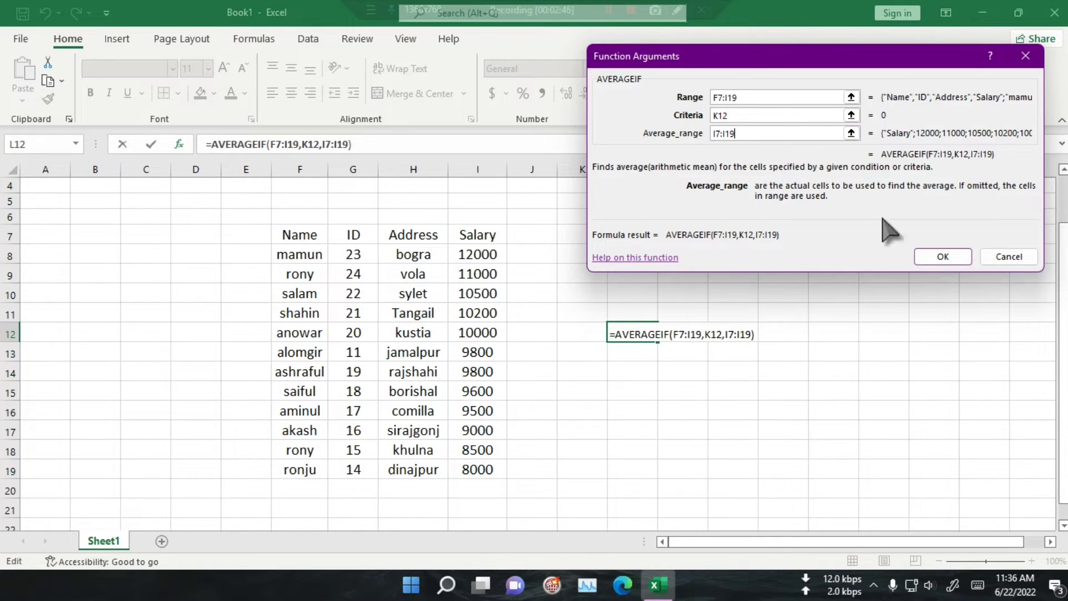
left_click(944, 255)
left_click(694, 388)
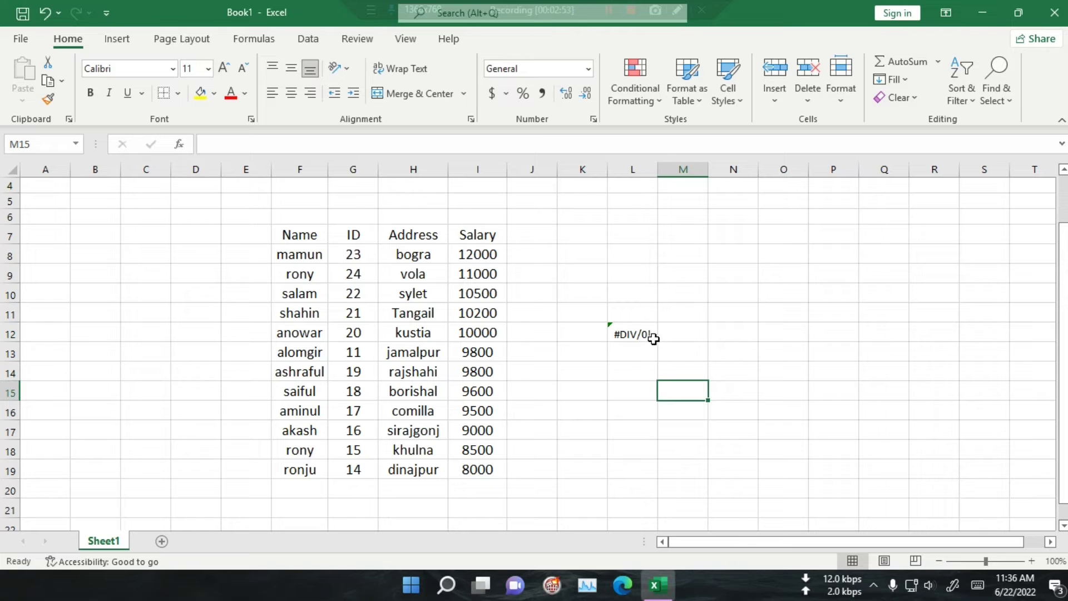
Step: Enter the employee name from row 8 of the table into criteria cell K12
left_click(620, 372)
left_click(573, 335)
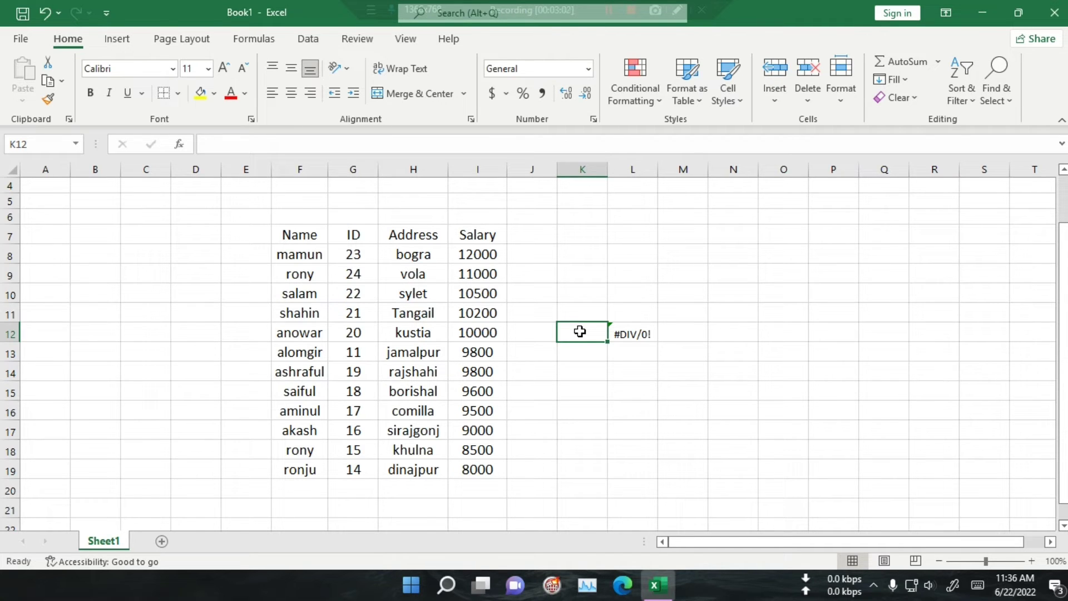
type("mamun")
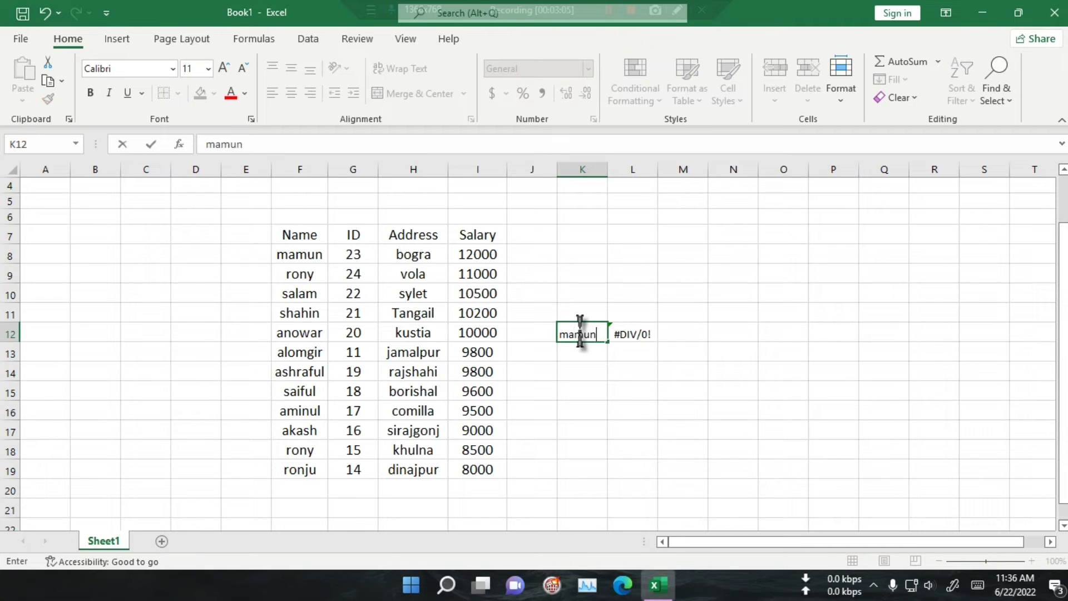
key("Return")
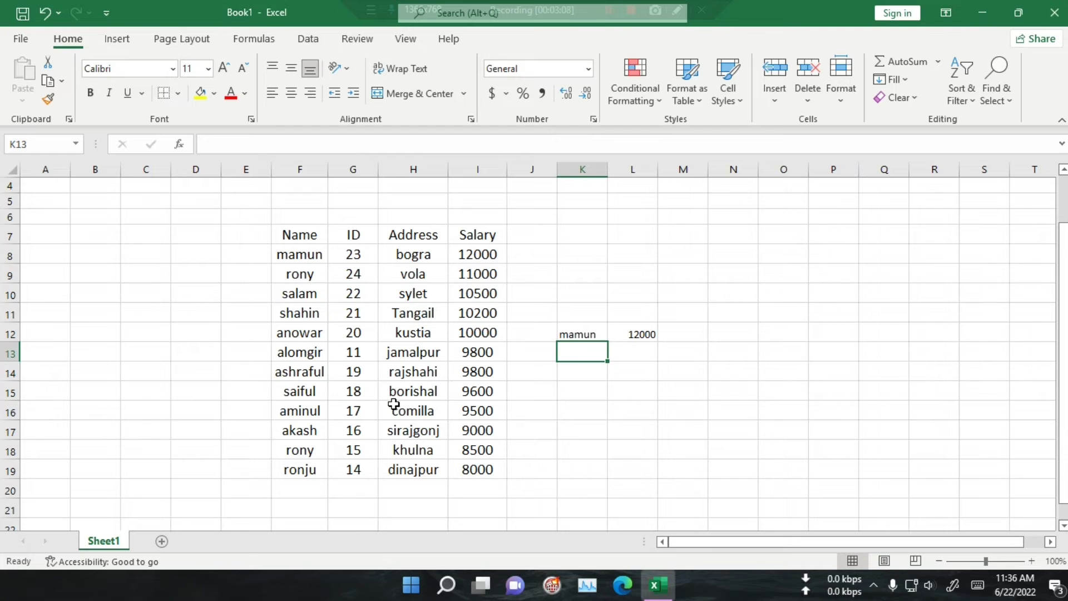
Step: Replace the name in K12 with the one listed in rows 9 and 18, and check the formula in L12
left_click(588, 328)
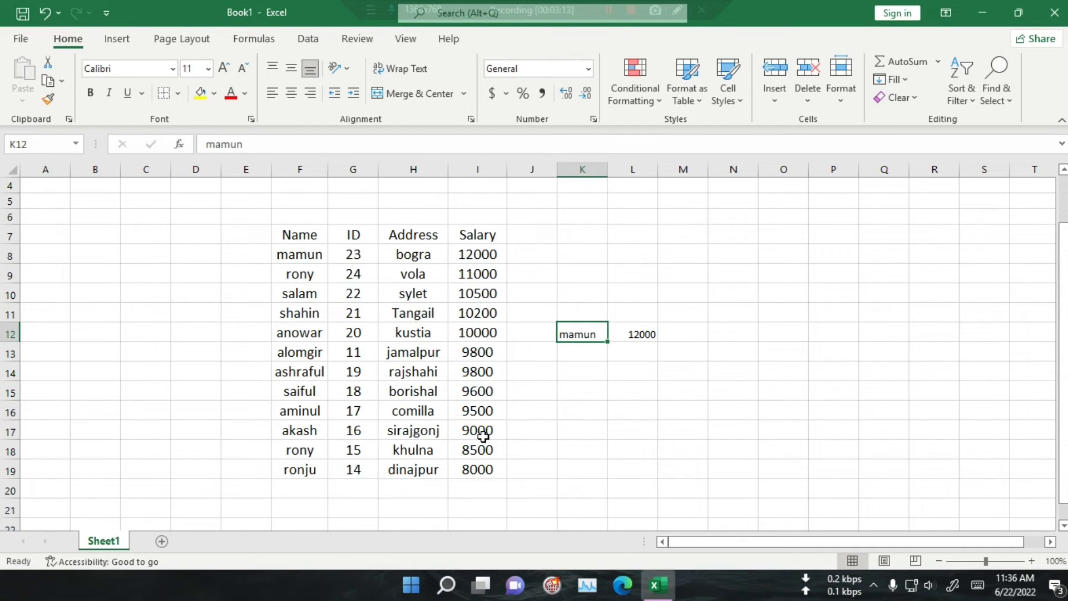
type("rony")
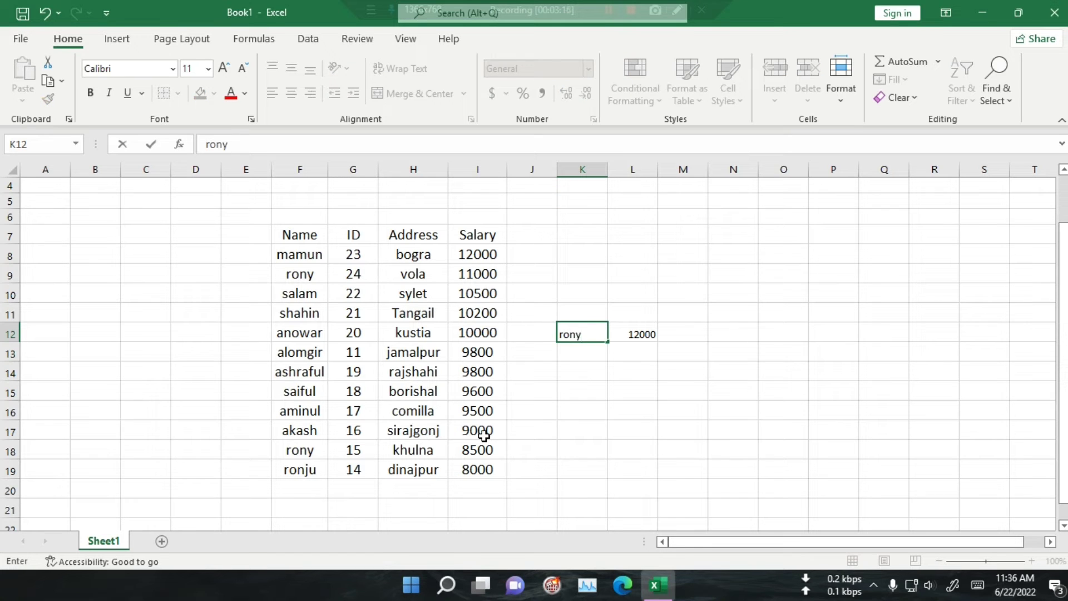
left_click(565, 443)
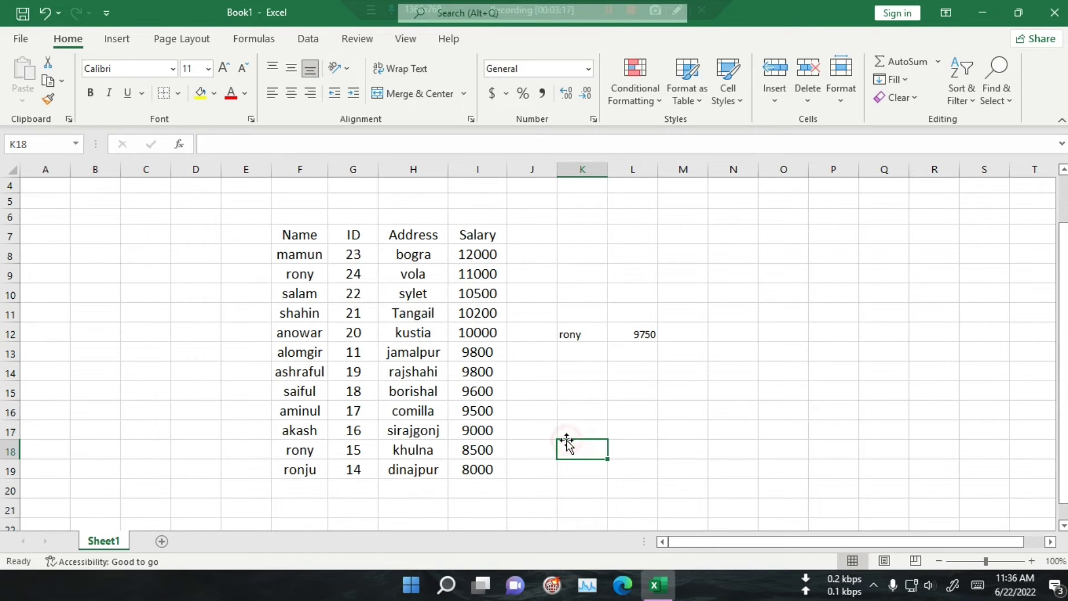
left_click(645, 338)
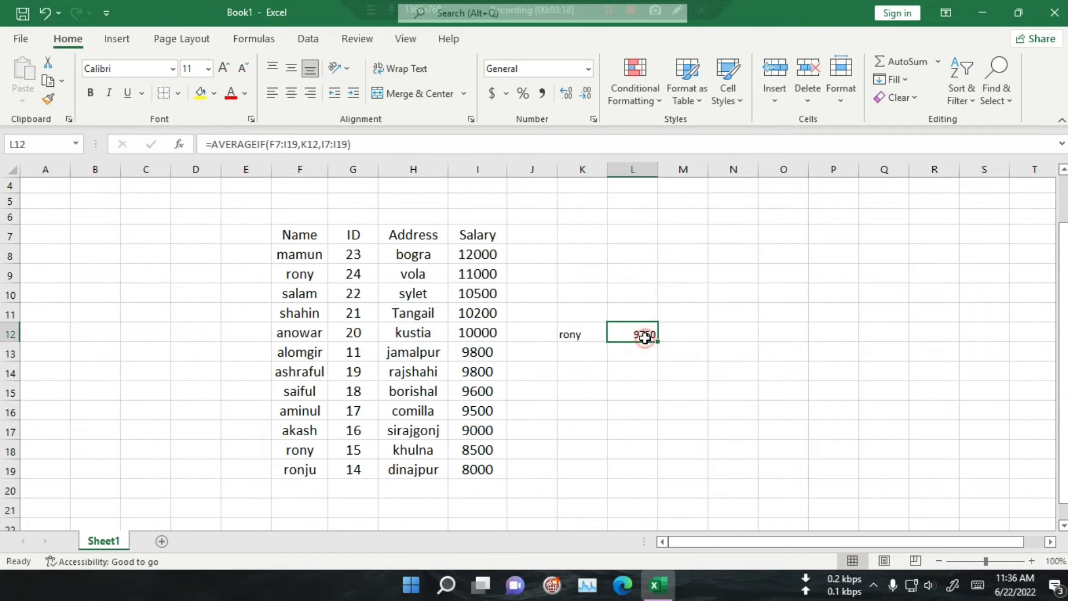
left_click(572, 339)
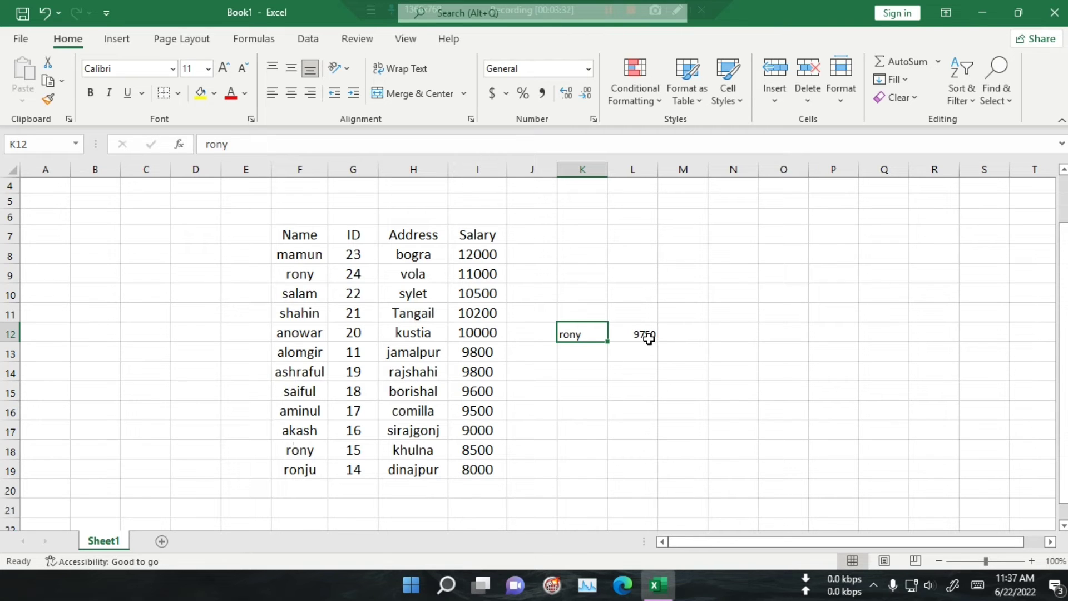
Step: Find and launch the Calculator app, and move its window clear of the salary table and the result cell L12
left_click(445, 585)
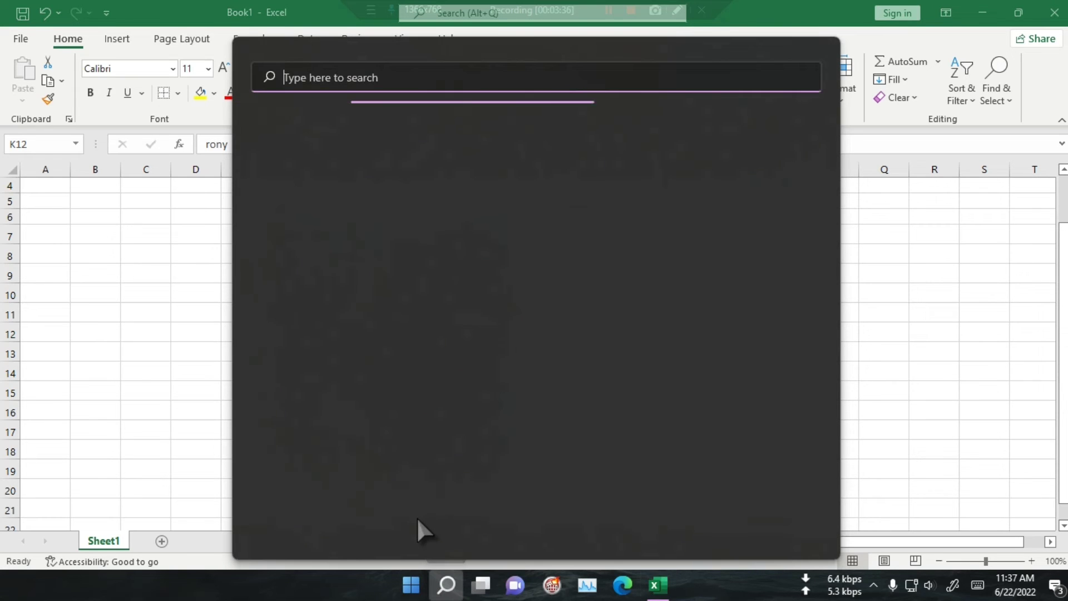
type("c")
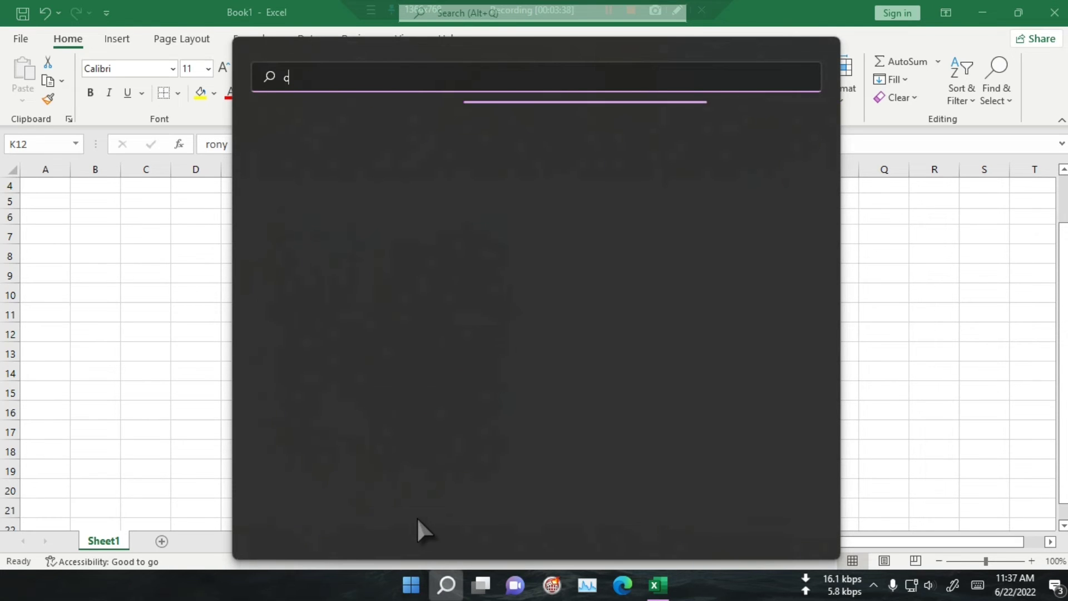
type("a")
key("BackSpace")
key("BackSpace")
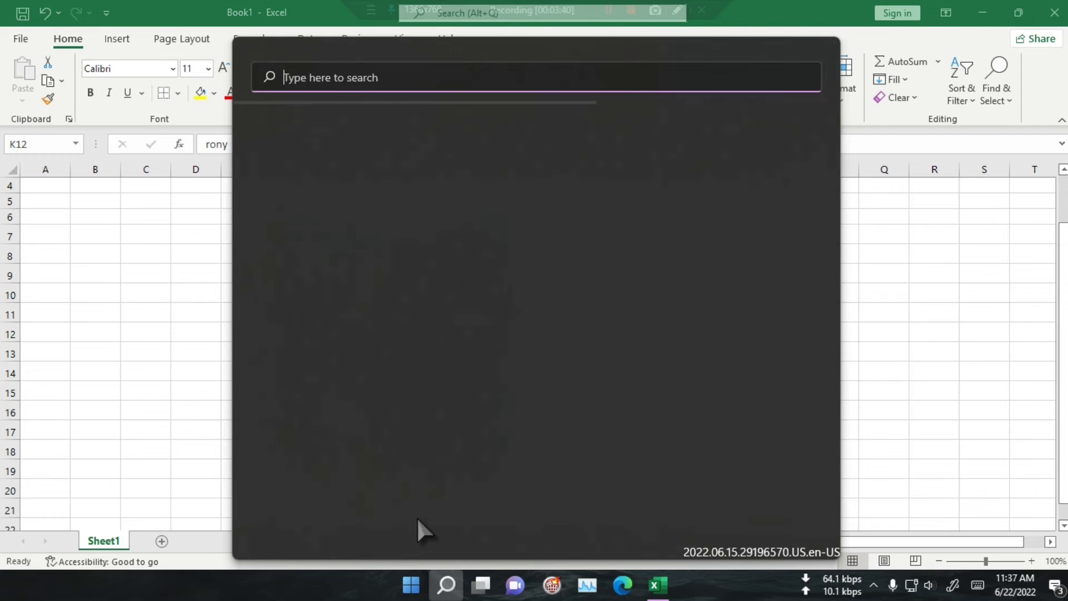
type("lcul")
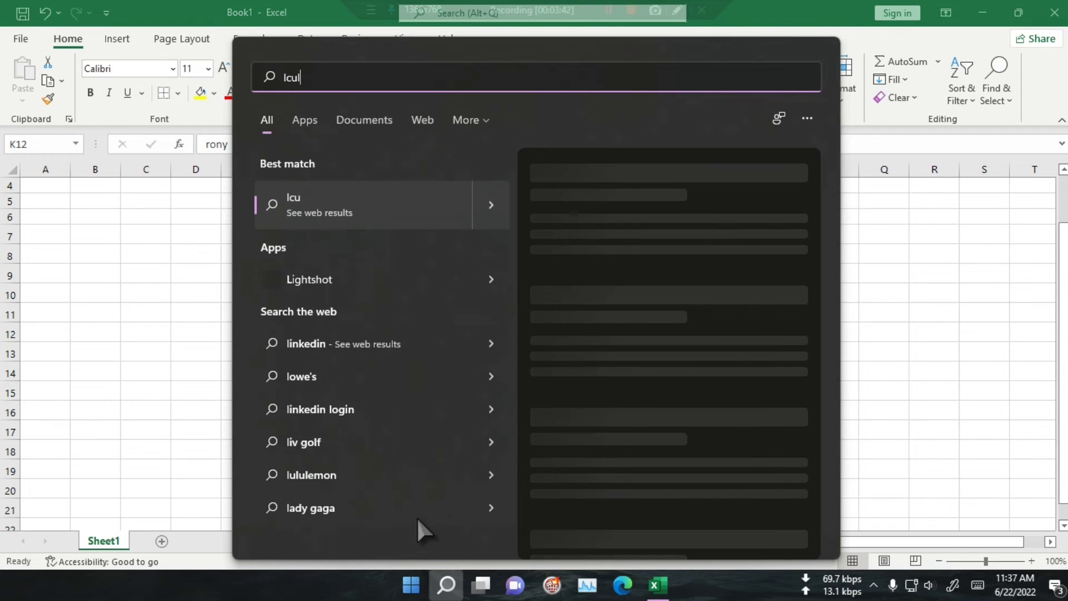
key("BackSpace")
key("BackSpace")
key("BackSpace")
key("BackSpace")
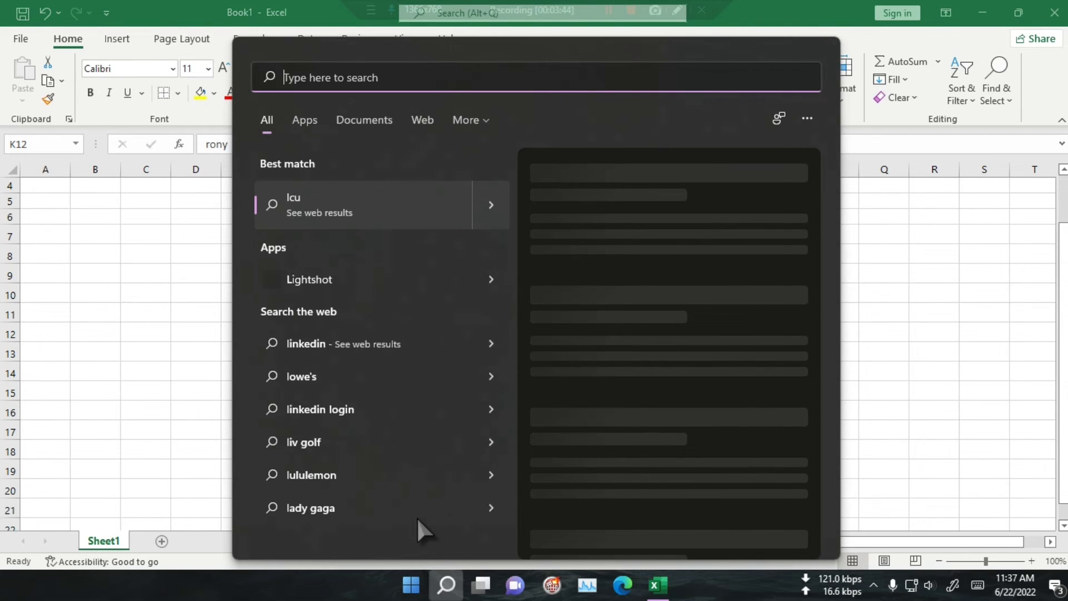
type("ca")
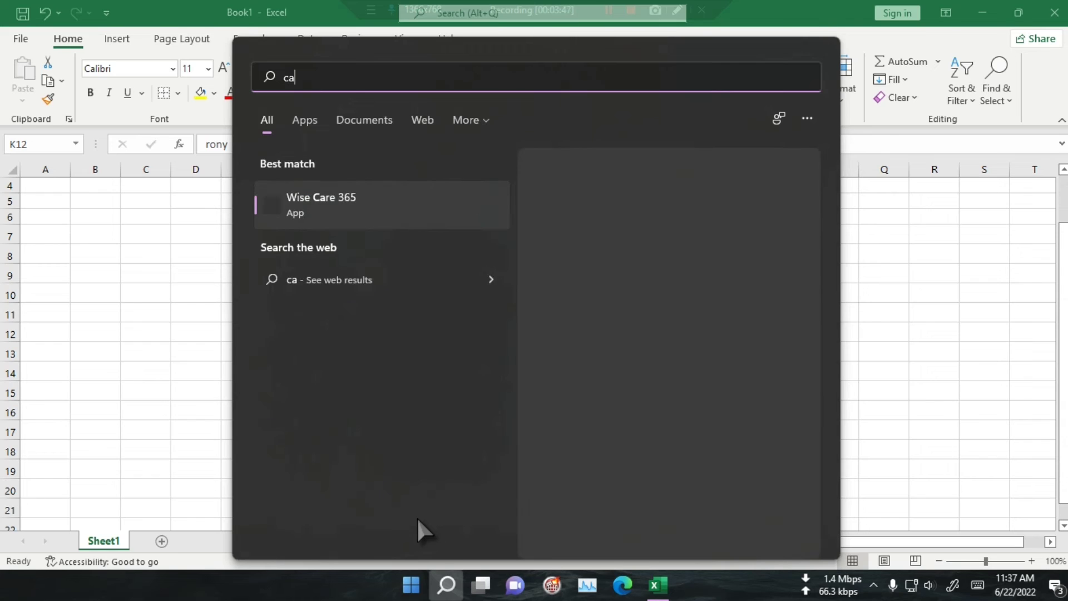
type("lcu")
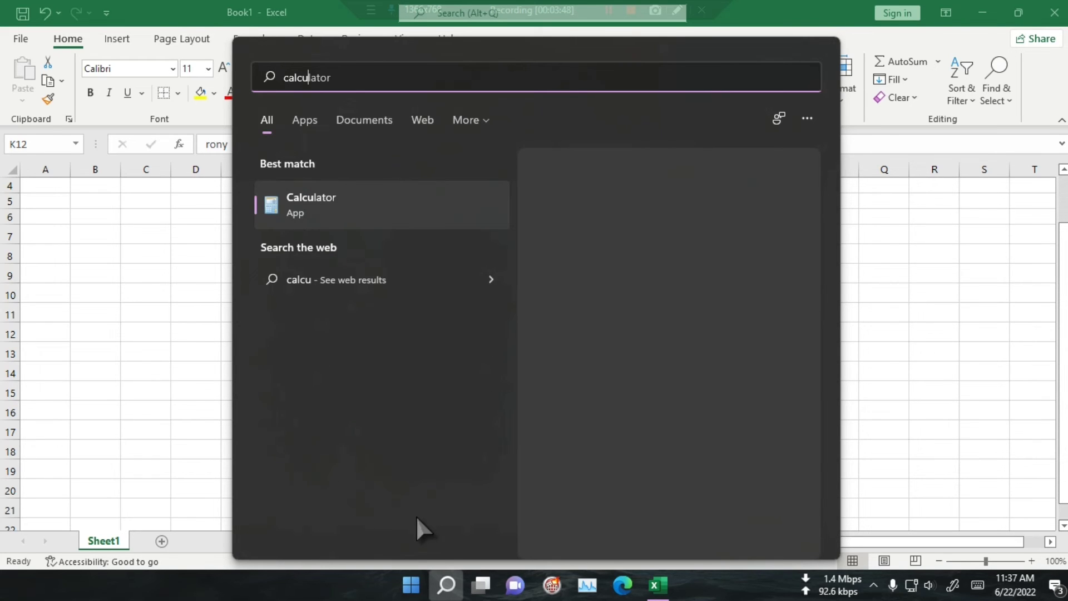
left_click(332, 212)
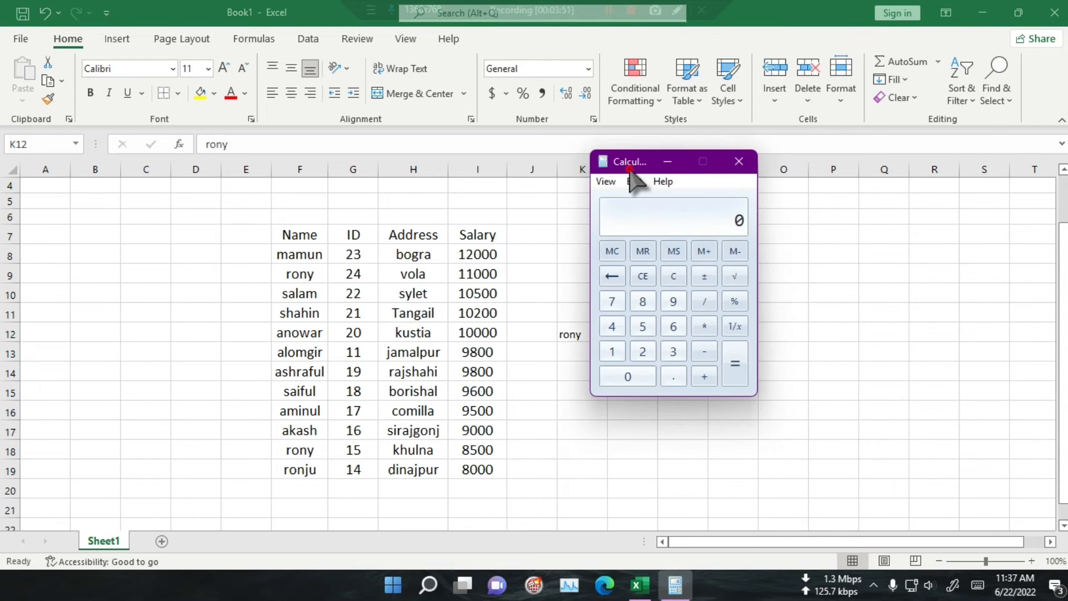
left_click_drag(630, 162, 789, 186)
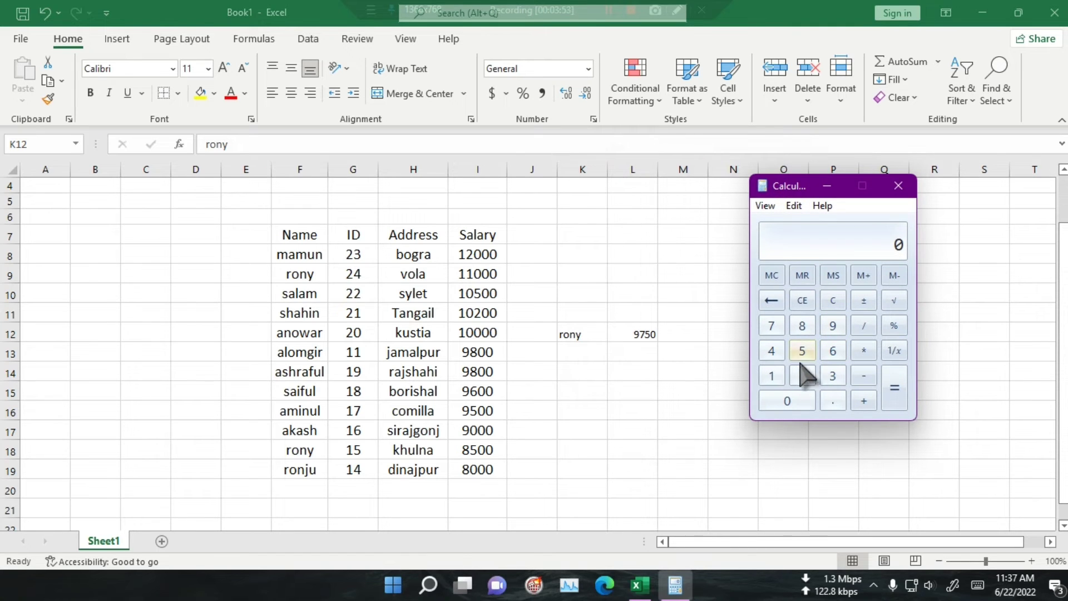
Step: Add the two salaries matching the K12 name, 11000 and 8500, in Calculator
left_click(776, 377)
left_click(776, 377)
left_click(788, 400)
left_click(787, 400)
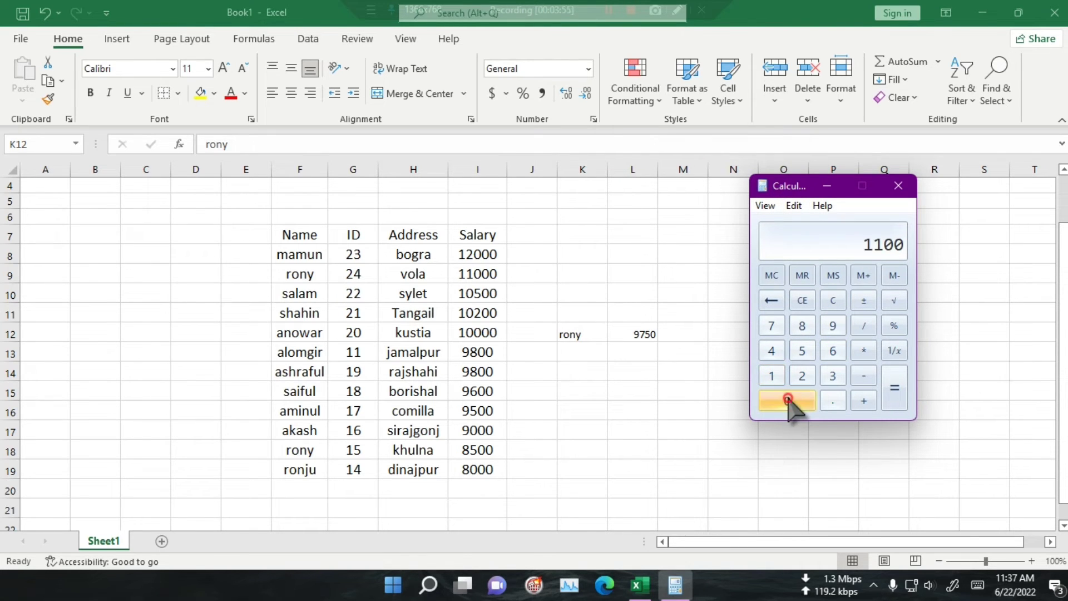
left_click(788, 399)
left_click(863, 401)
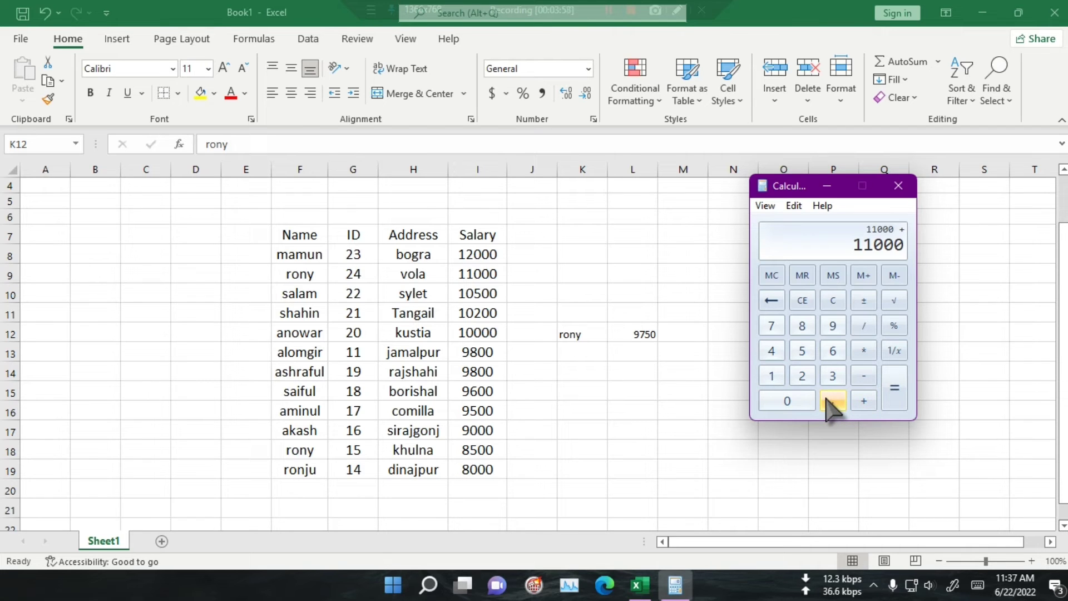
left_click(803, 326)
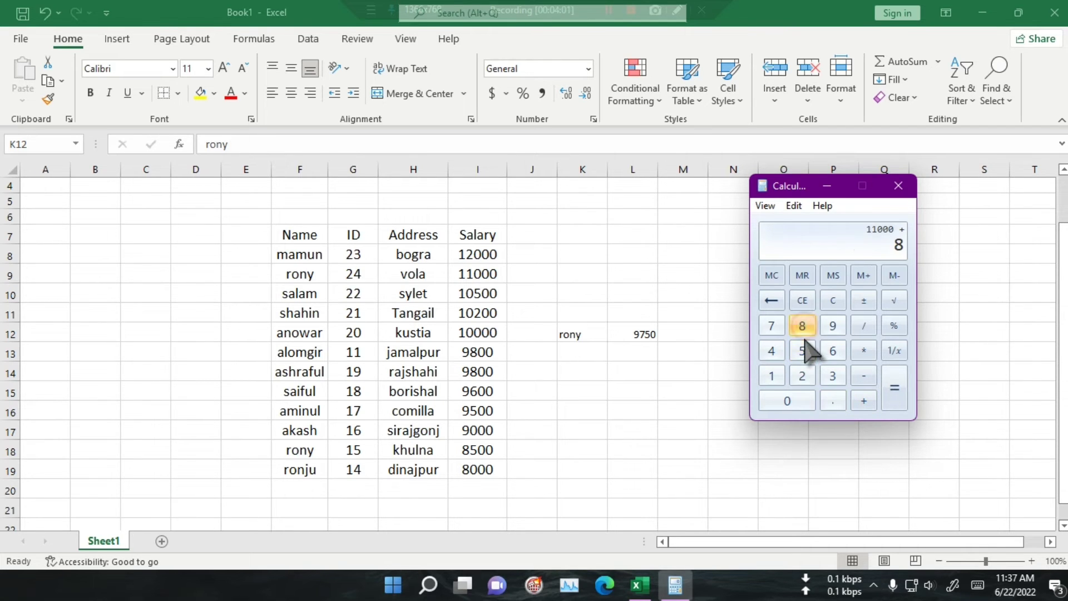
left_click(801, 350)
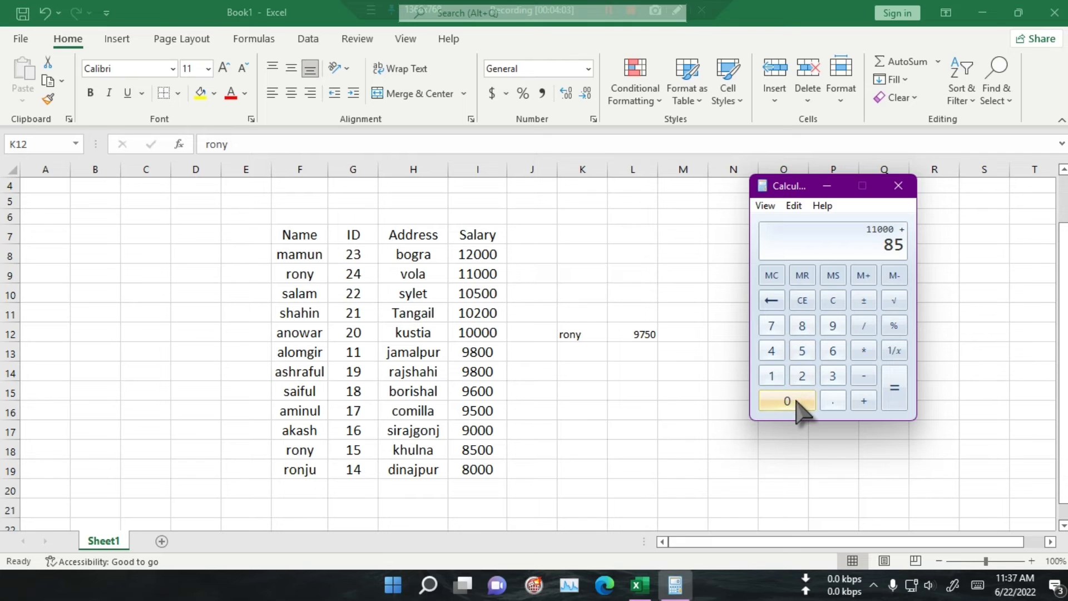
double_click(797, 401)
left_click(894, 396)
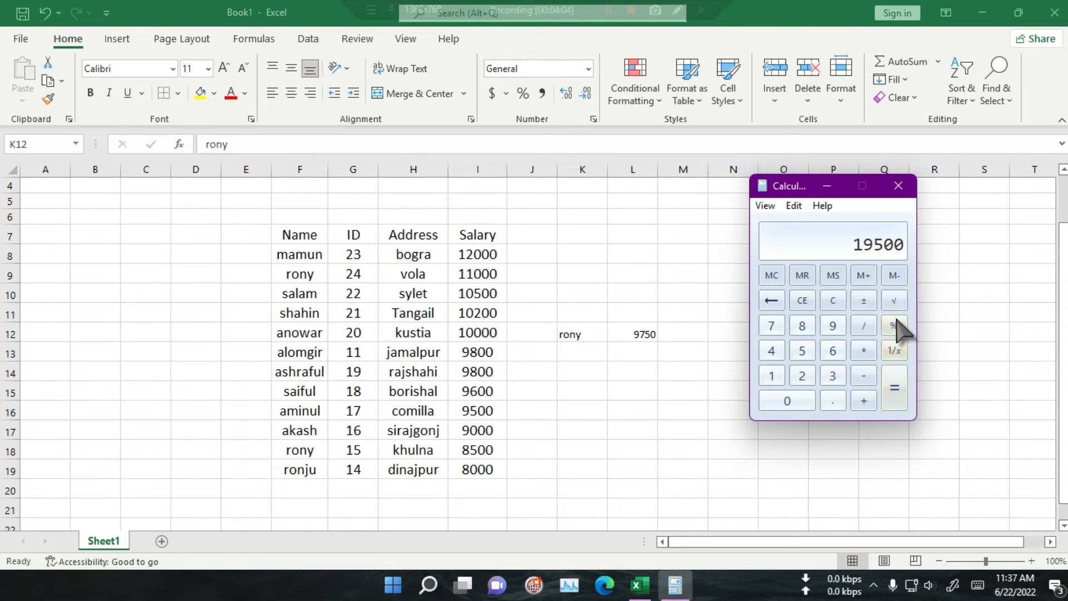
Step: Divide the sum by 2, then close Calculator and select L12 in Excel to compare the AVERAGEIF result
left_click(867, 329)
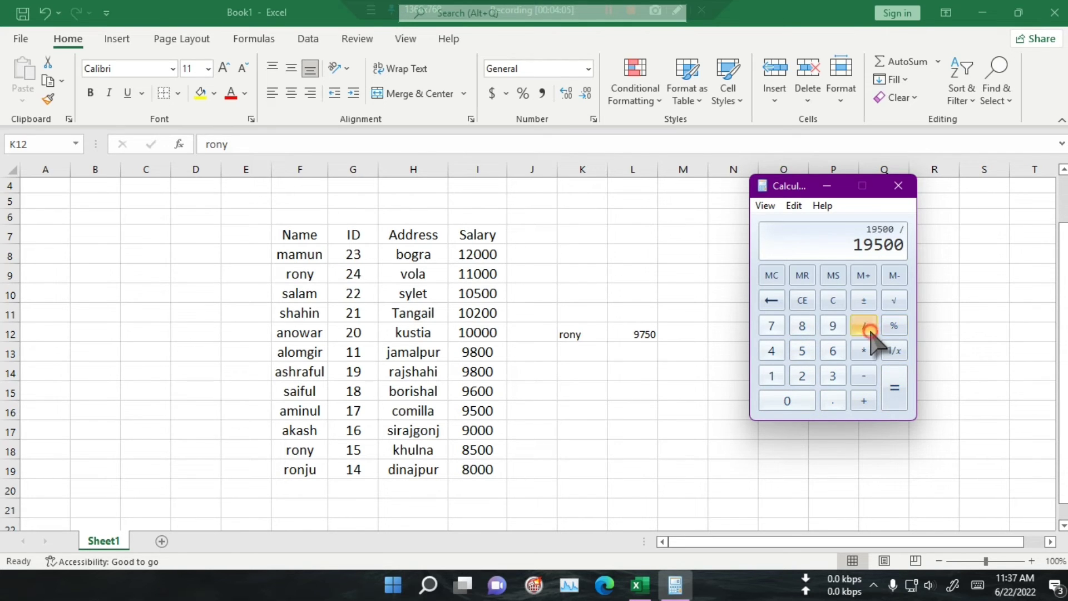
left_click(804, 376)
left_click(894, 383)
left_click(897, 186)
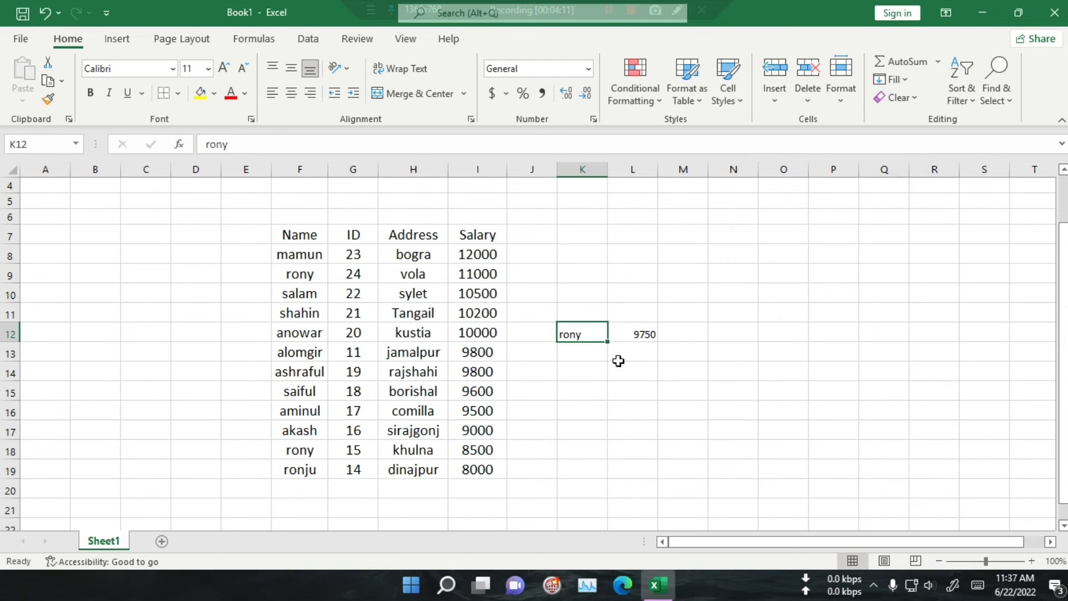
left_click(647, 334)
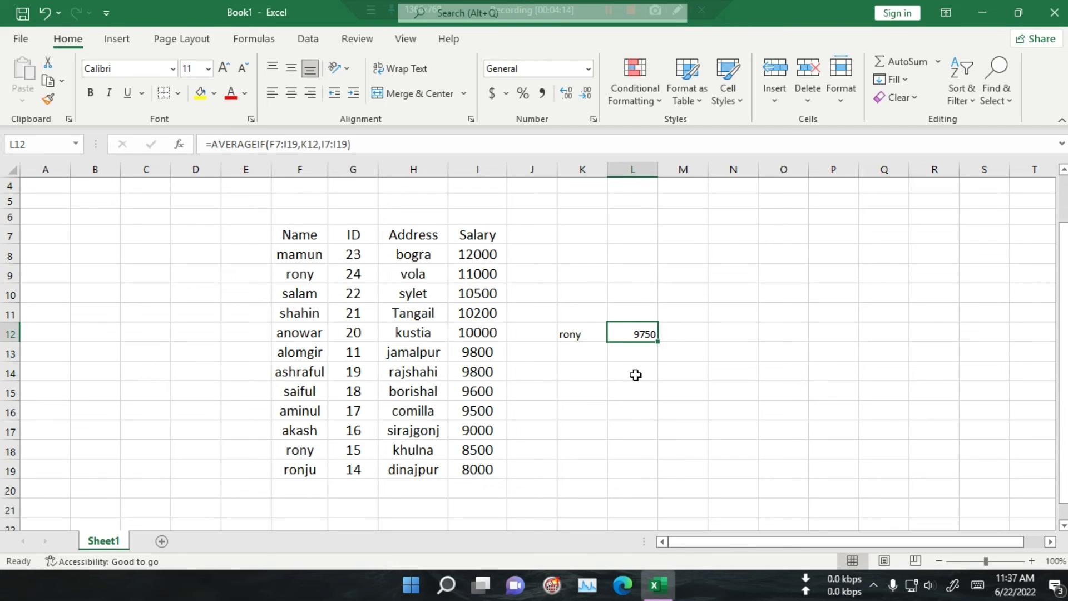